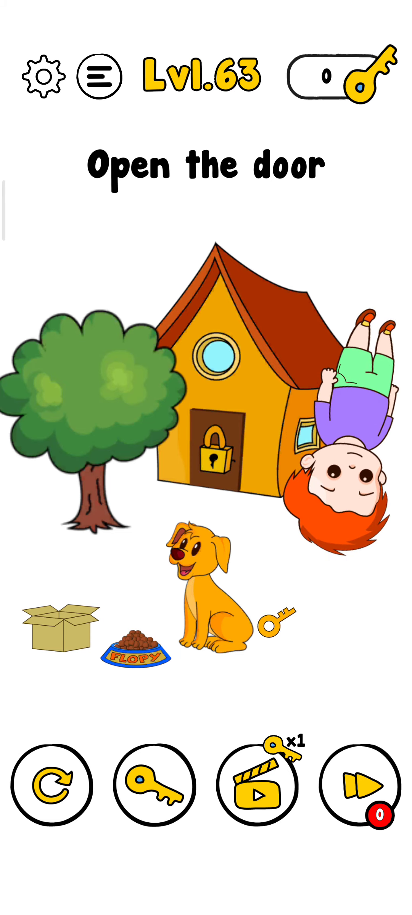
Drag the dog's key onto the padlock to unlock level 63's door.
{"action": "mouse_move", "coordinate": [275, 623]}
{"action": "left_mouse_down"}
{"action": "mouse_move", "coordinate": [305, 518]}
{"action": "mouse_move", "coordinate": [211, 447]}
{"action": "left_mouse_up"}
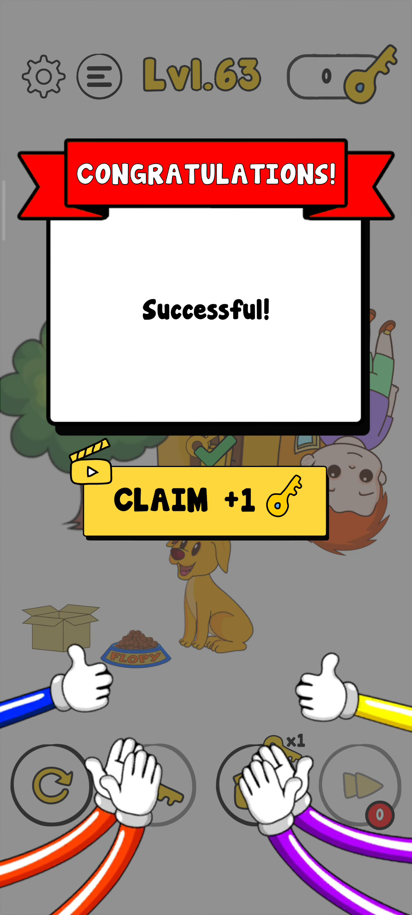